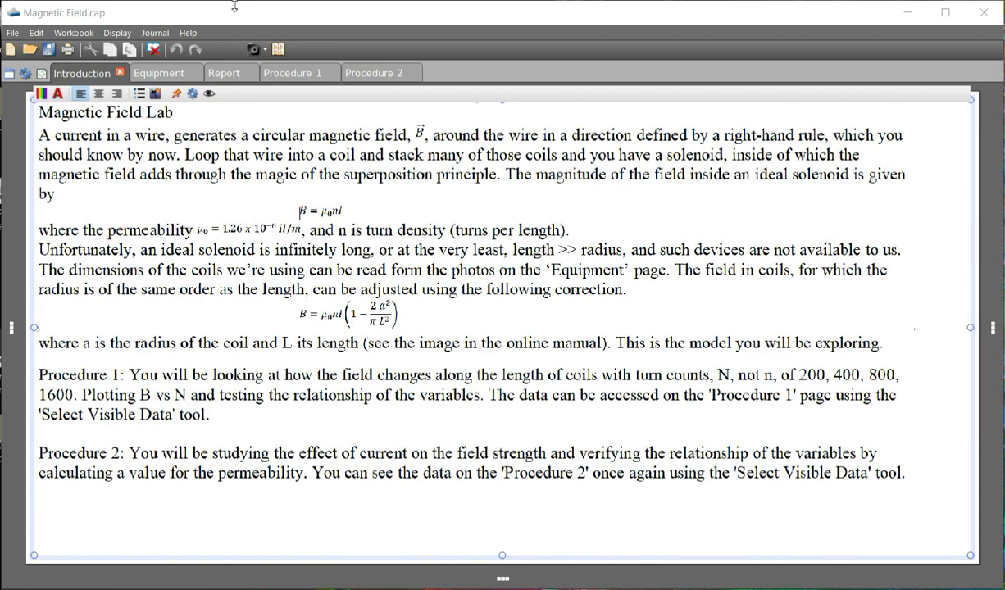
Step: Show the Equipment page with the equipment photo and coil diameter and length caliper images
click(170, 74)
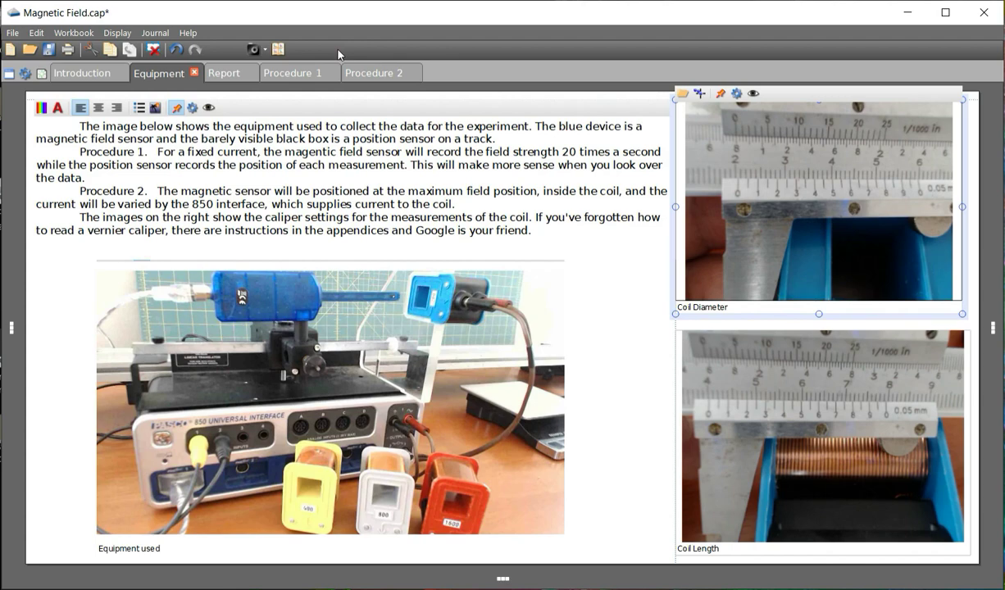
Step: Show the Report page with Abstract, Equipment, Data and Conclusions notes and three post-lab questions
click(229, 72)
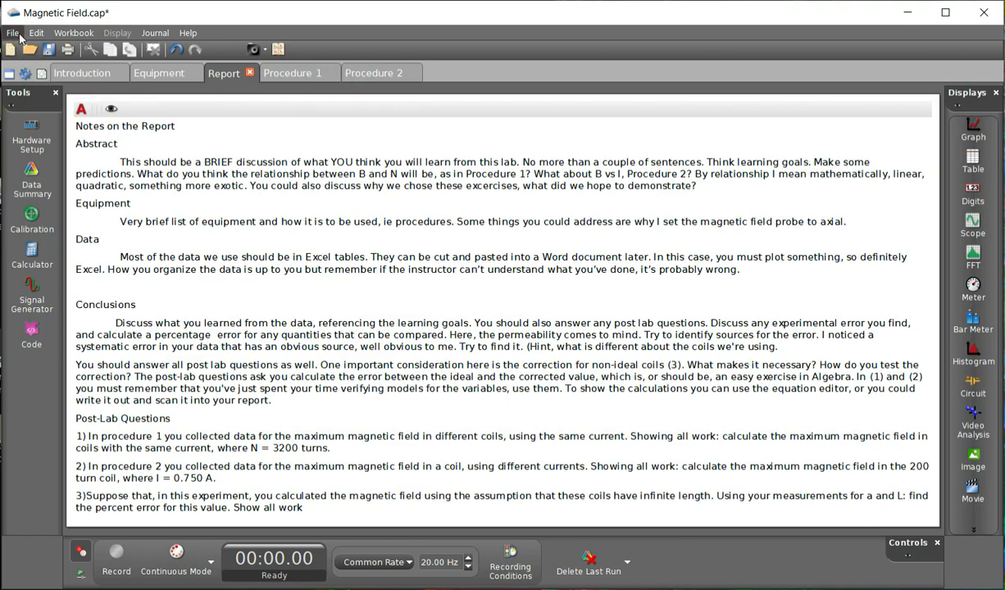
Step: Open mfield demo.cap and display the 850 interface with magnetic field, voltage-current and rotary sensors
click(13, 34)
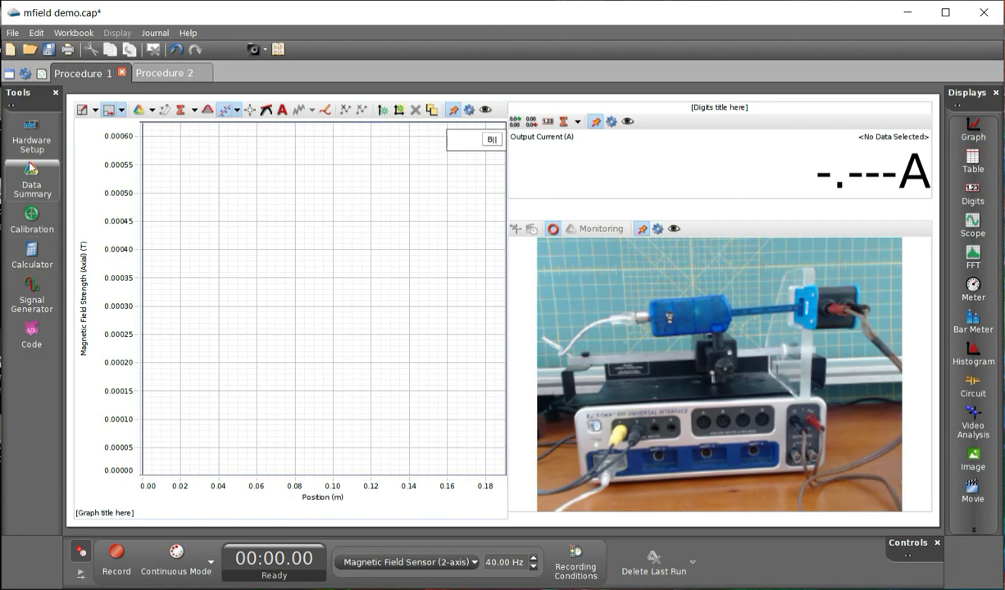
click(32, 136)
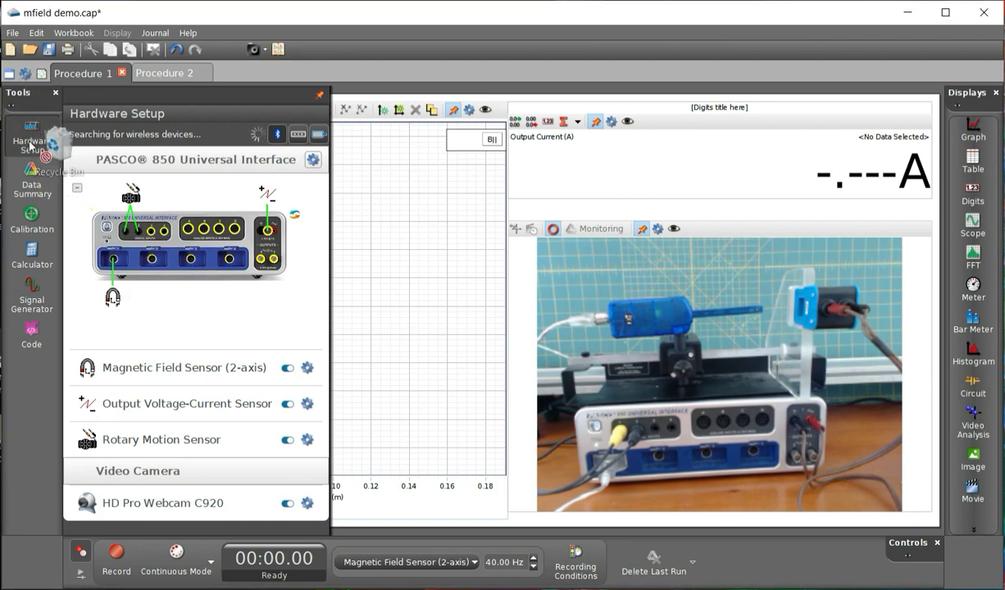
Step: Close Hardware Setup and verify 850 Output 1 is DC 0.3 V with 15 V and 1.50 A limits
click(30, 145)
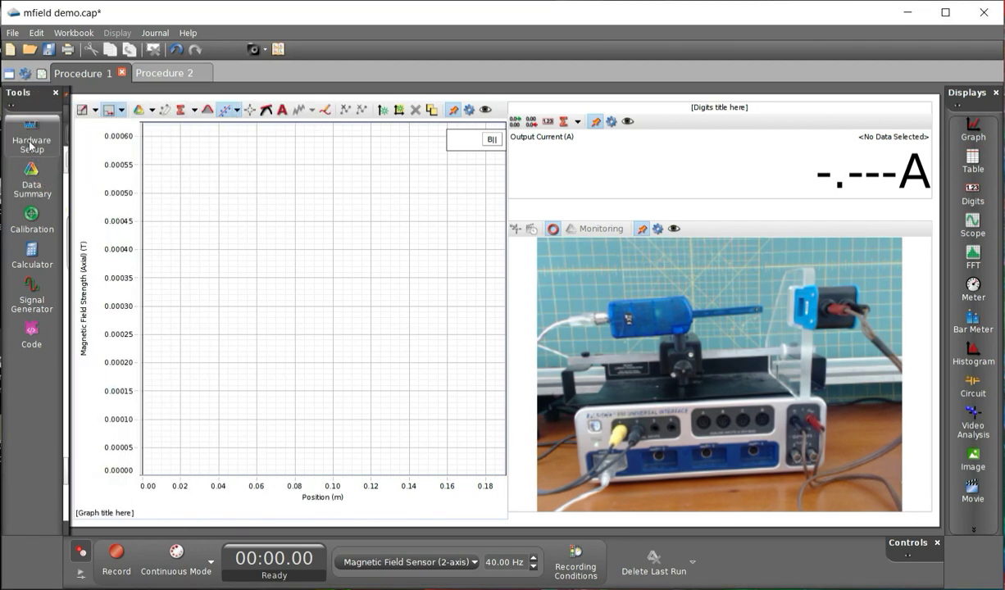
click(31, 307)
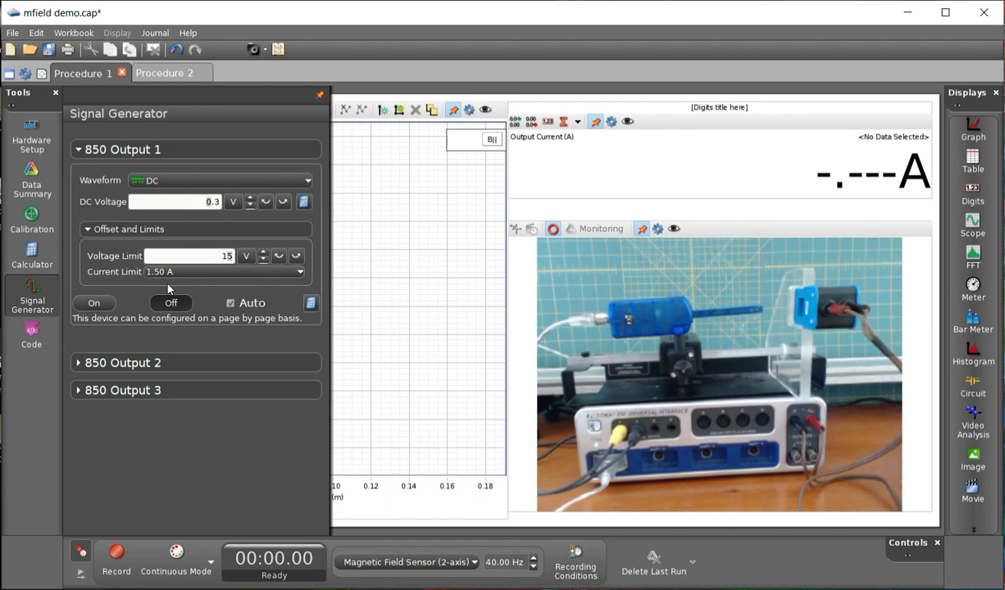
click(33, 295)
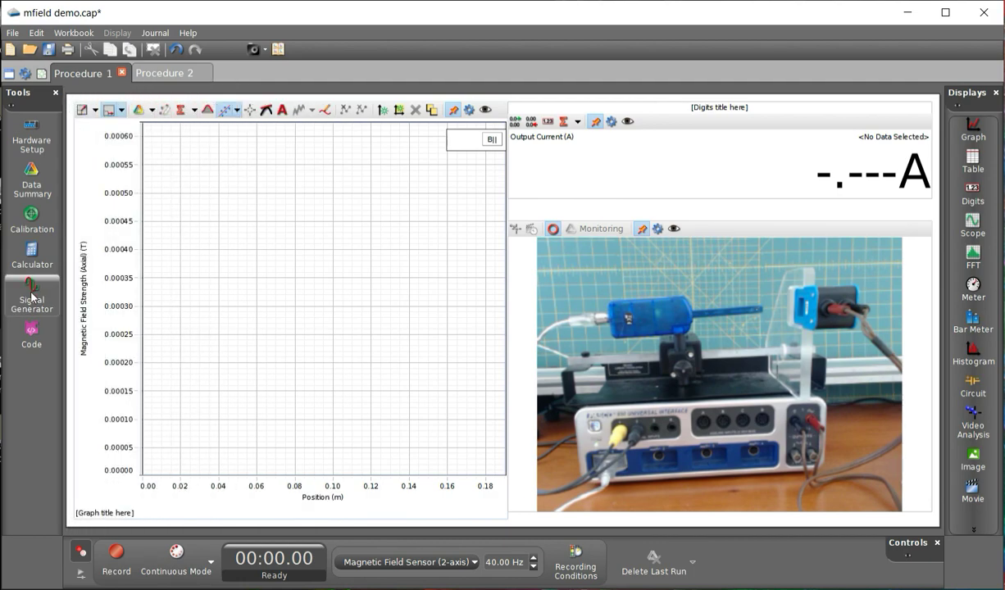
Step: Record Run #1 of field along the coil, then play it back and pause the playback
click(117, 554)
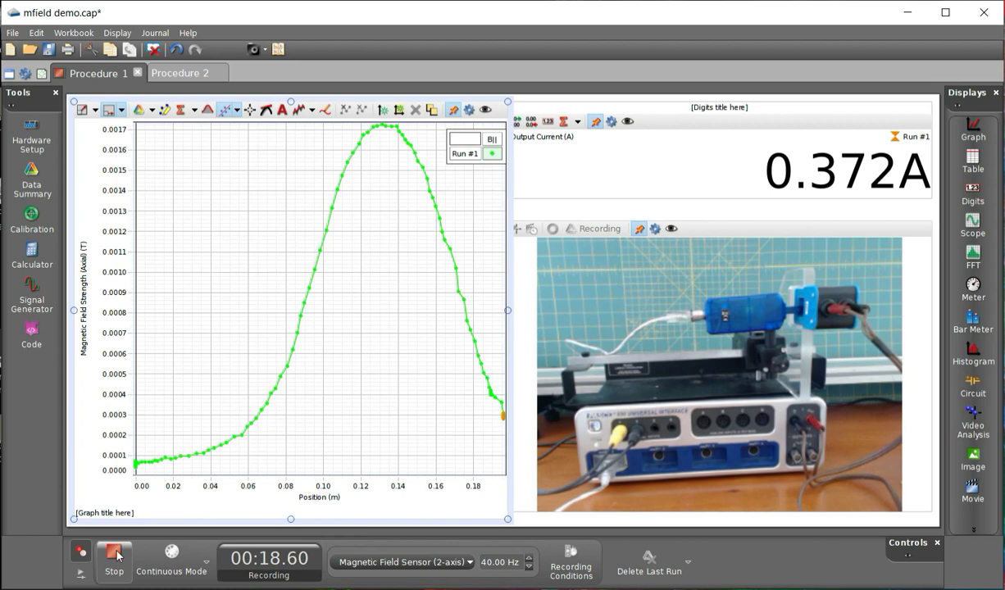
click(115, 554)
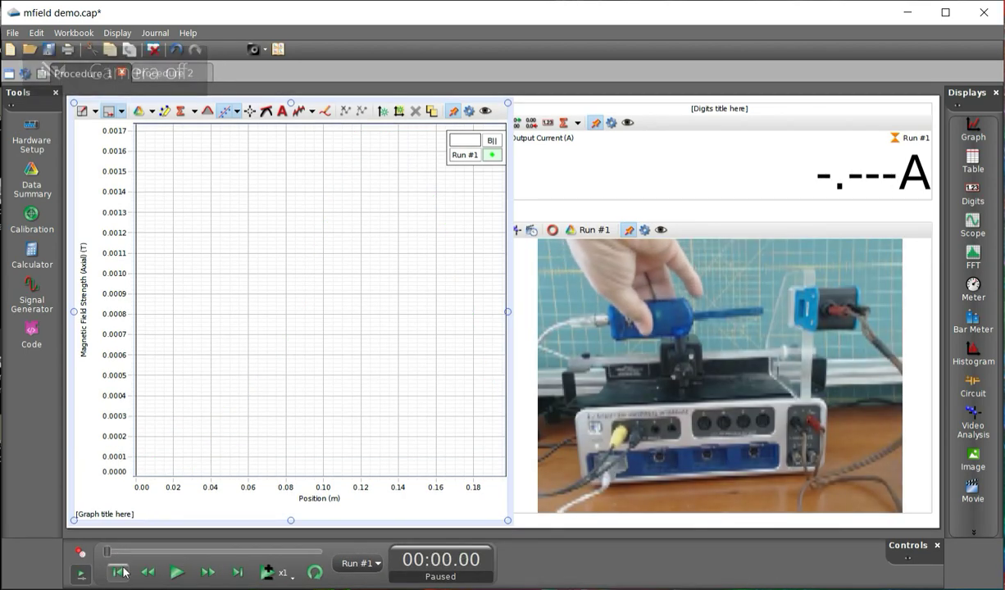
click(176, 573)
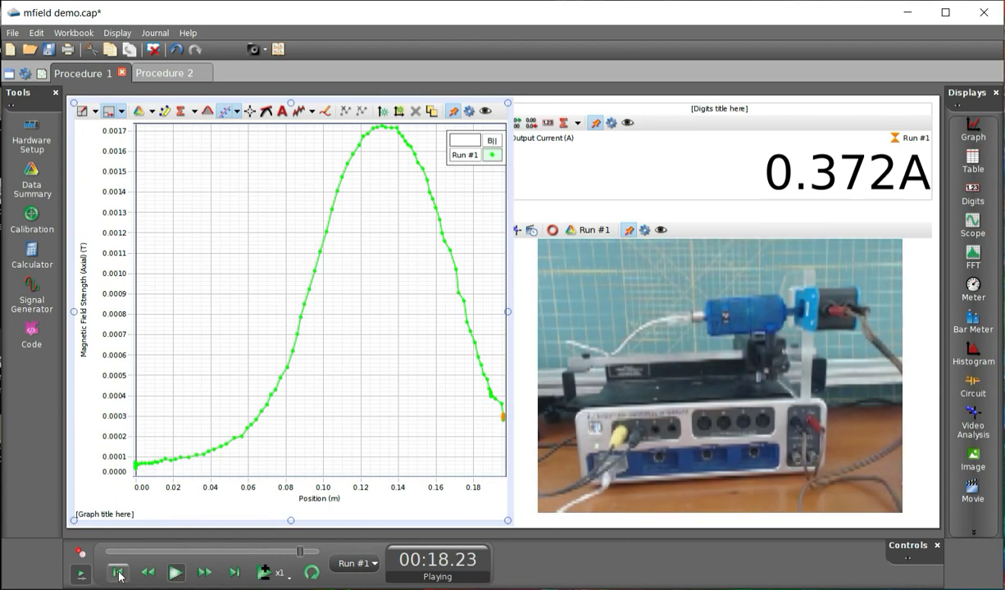
click(175, 573)
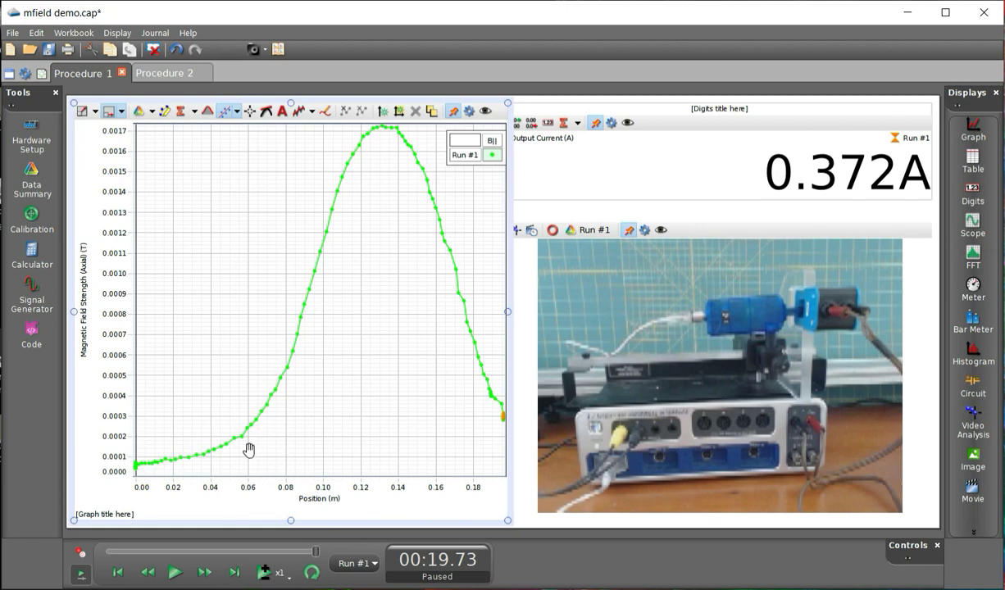
click(79, 555)
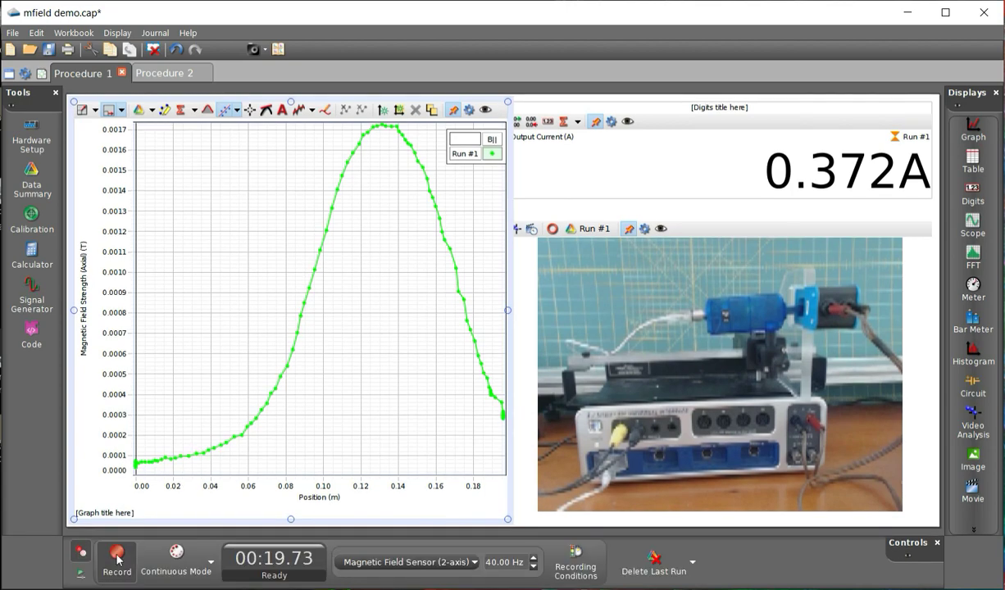
Step: Record a second Procedure 1 run, then switch to Procedure 2's field-versus-output-current graph
click(116, 558)
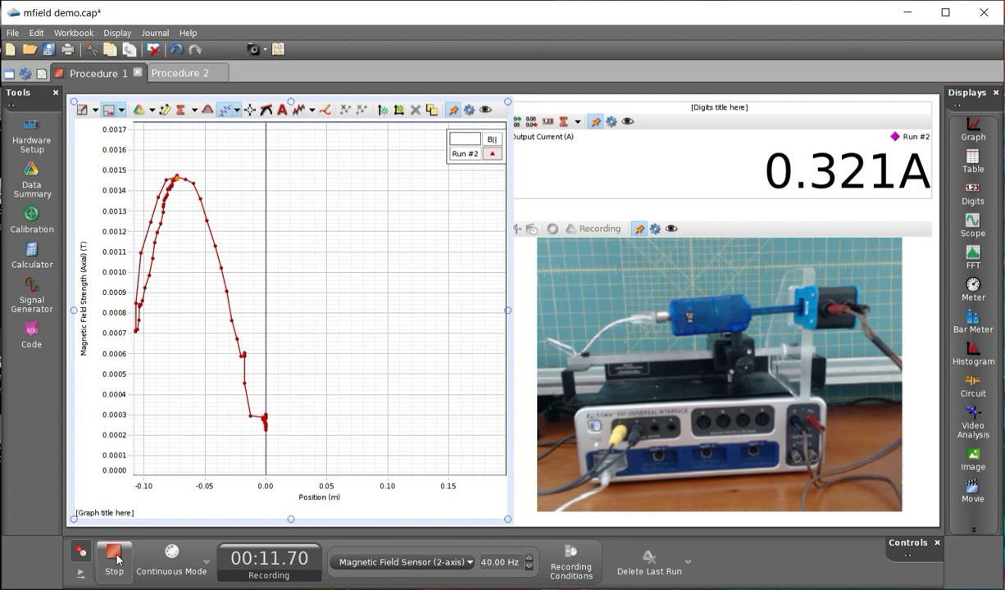
click(115, 554)
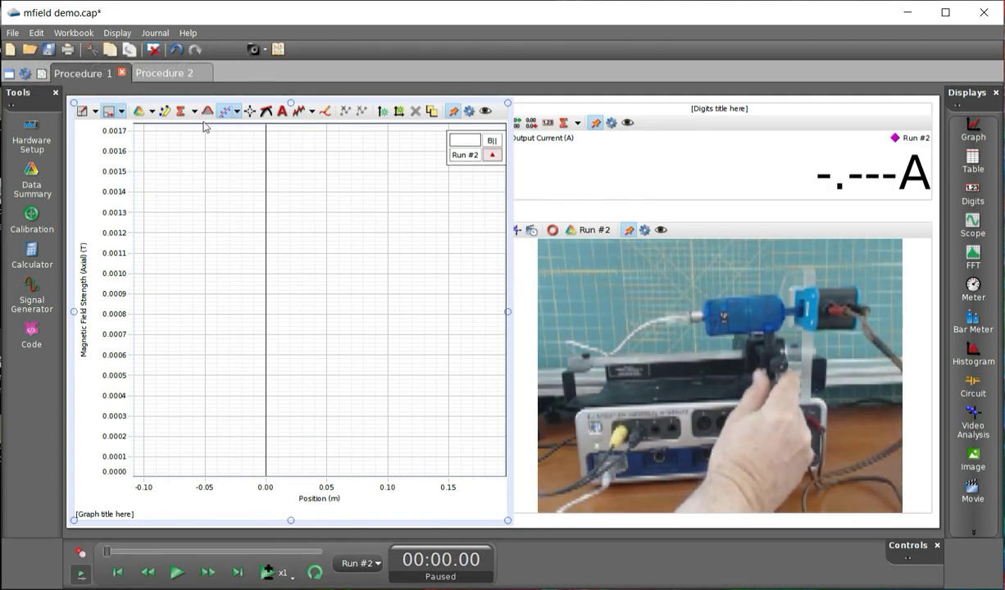
click(177, 72)
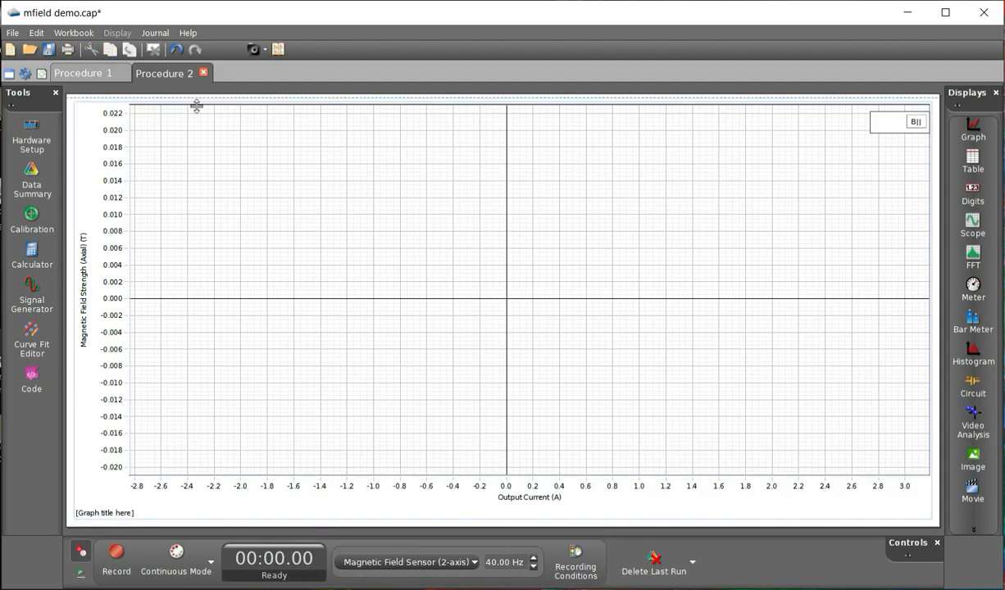
Step: Set 850 Output 1 to a Positive Ramp at 0.5 Hz and 1.3 V amplitude
click(33, 144)
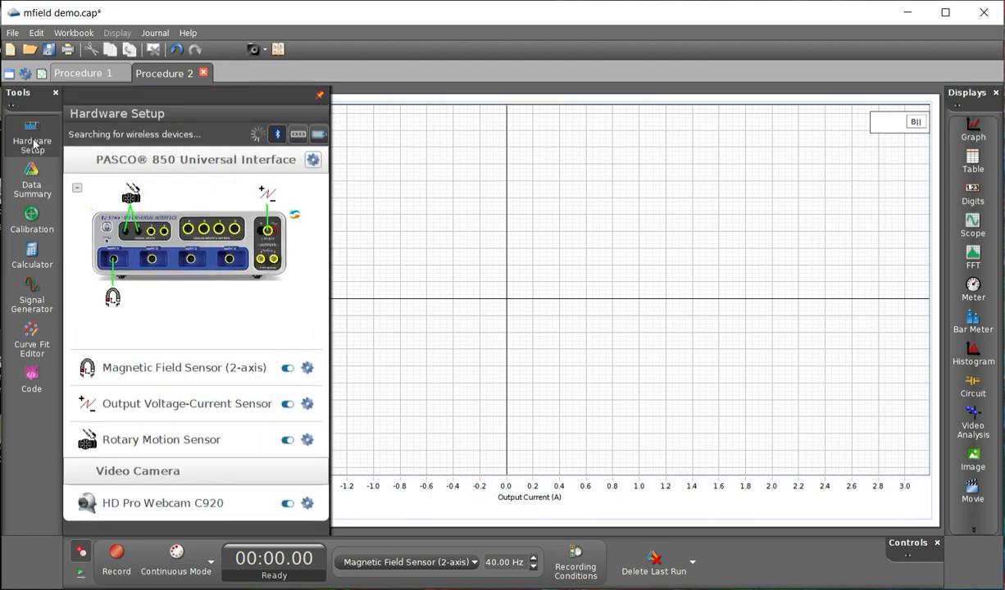
click(34, 145)
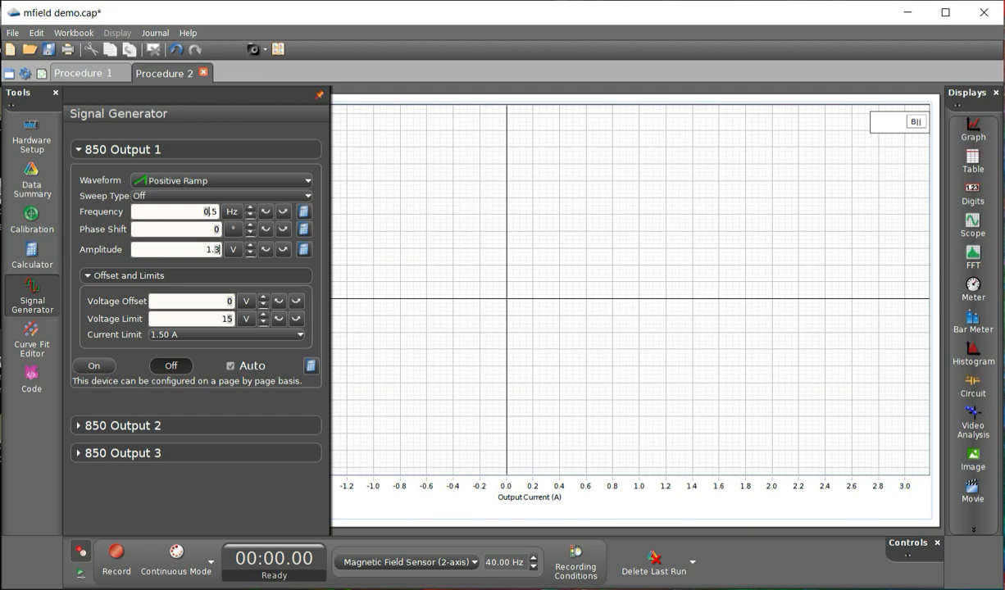
click(31, 305)
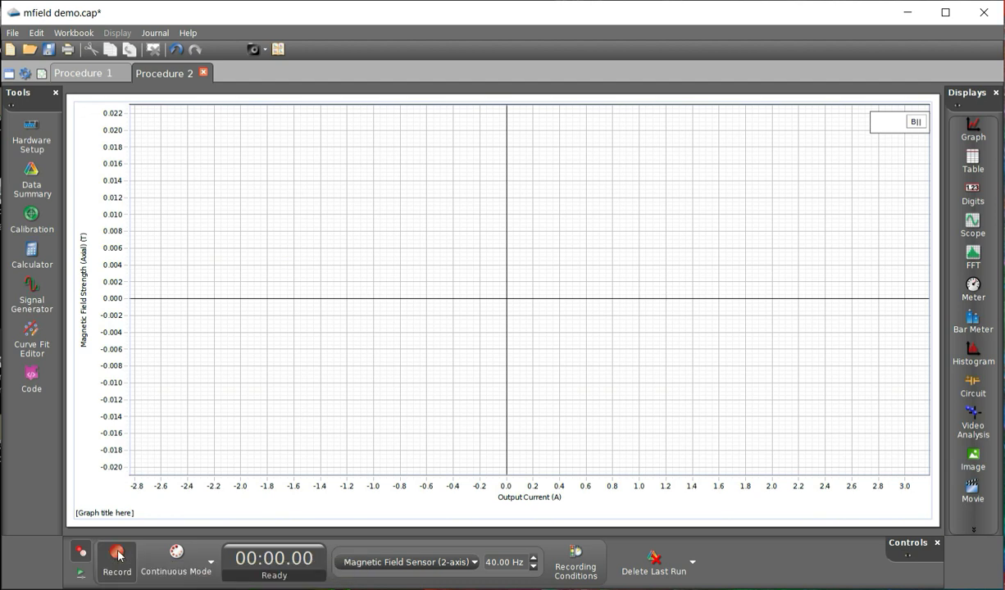
Step: Record a roughly three-second Run #3 of field versus output current and select the graph
click(119, 556)
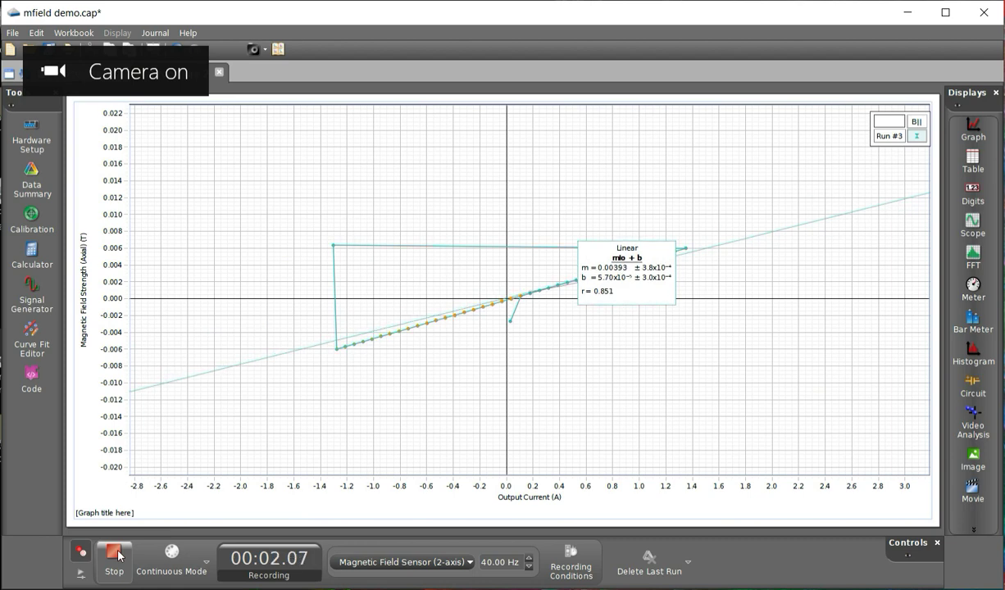
click(115, 555)
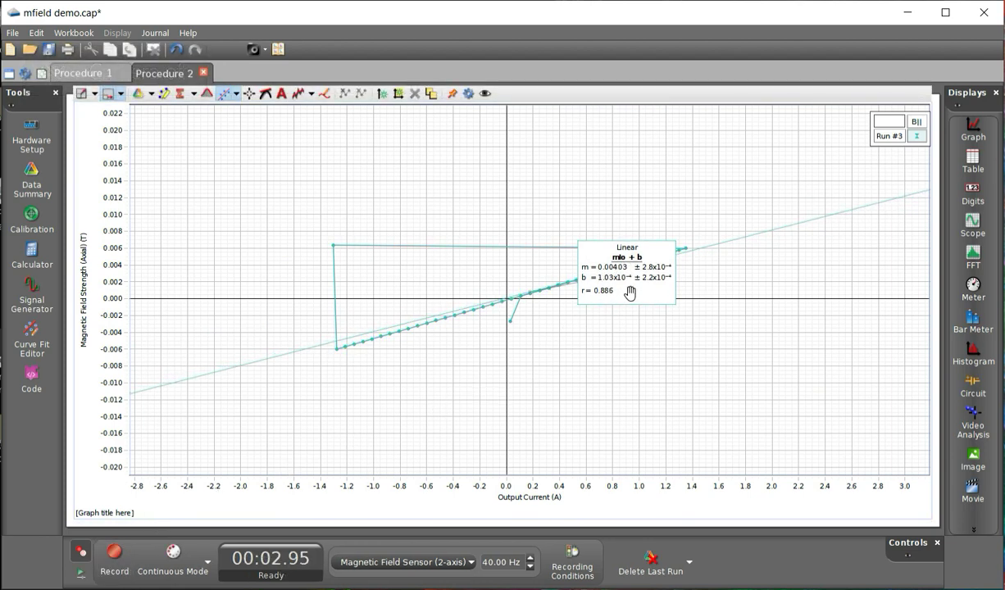
click(646, 340)
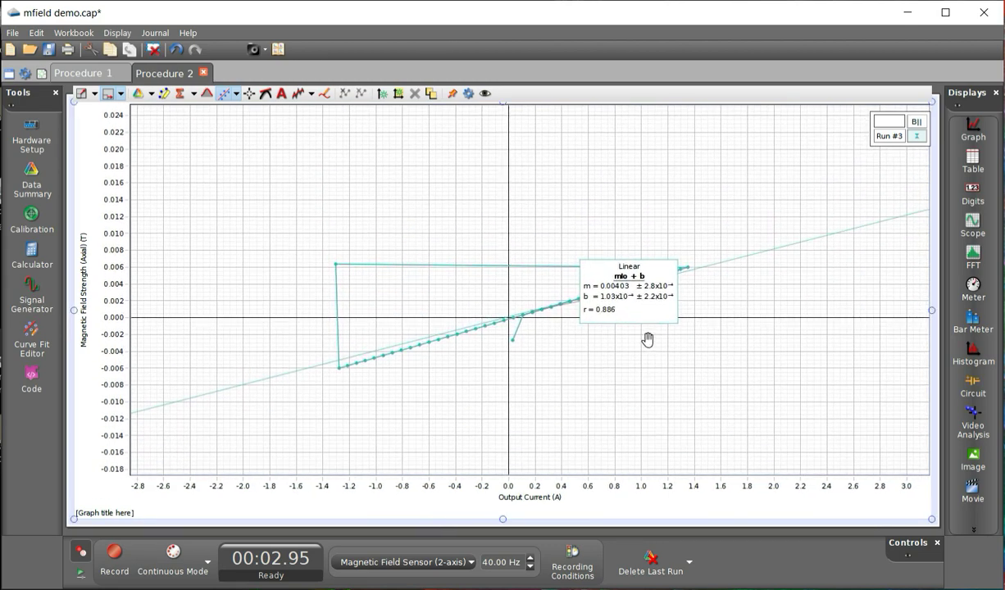
Step: Move the Linear fit statistics box to the lower right, below the Run #3 data
drag(652, 308, 705, 414)
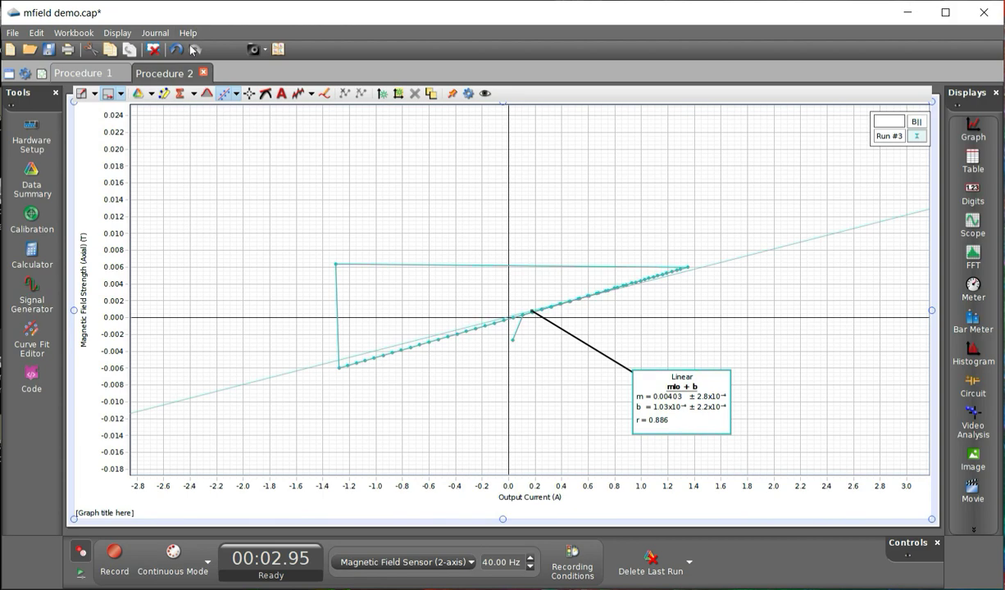
Step: Exclude the stray outlier and the point near the origin from Run #3 using a range highlight
click(163, 95)
drag(274, 193, 253, 239)
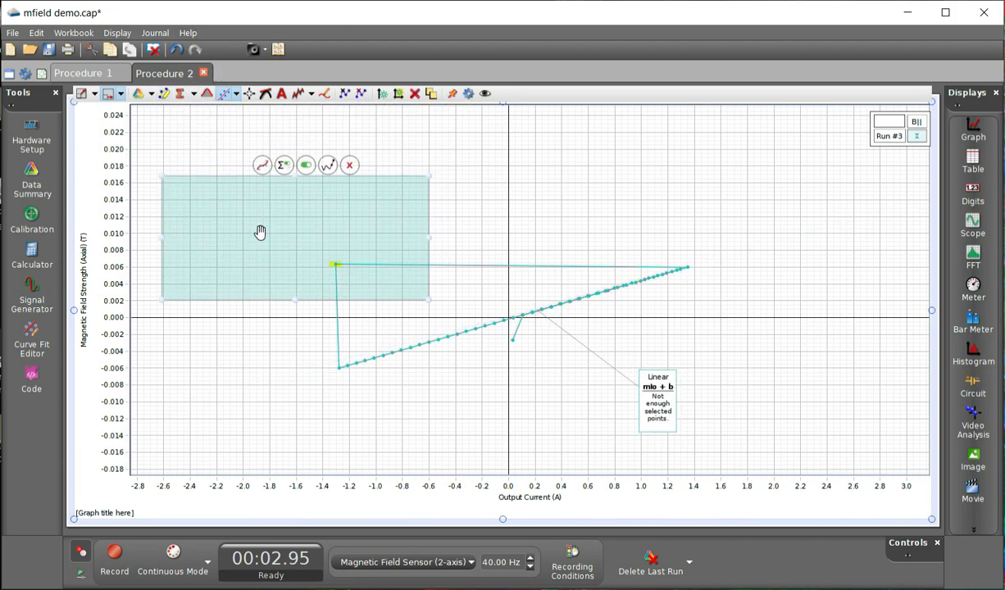
click(332, 168)
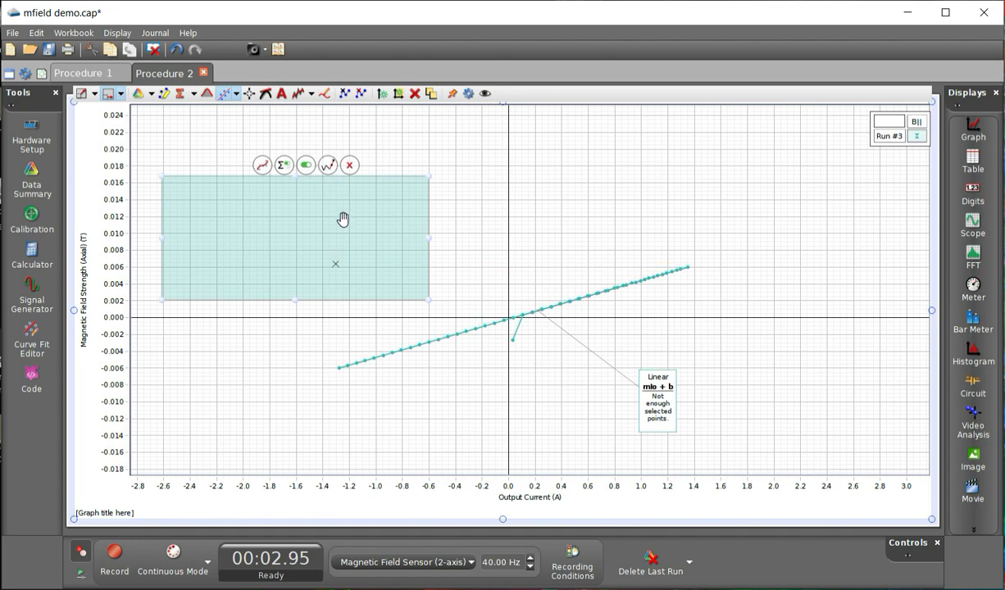
drag(342, 220, 675, 375)
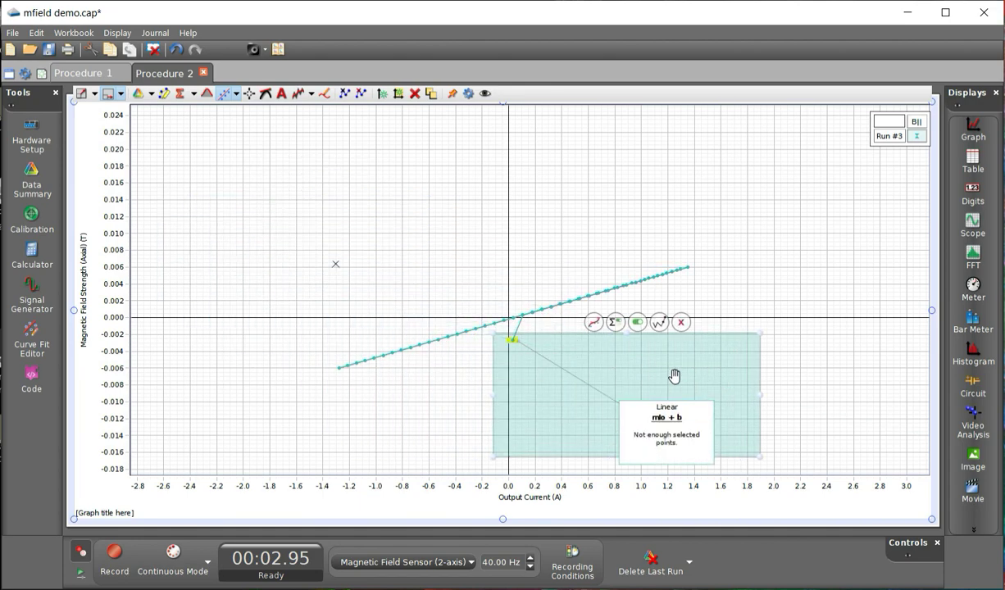
click(660, 335)
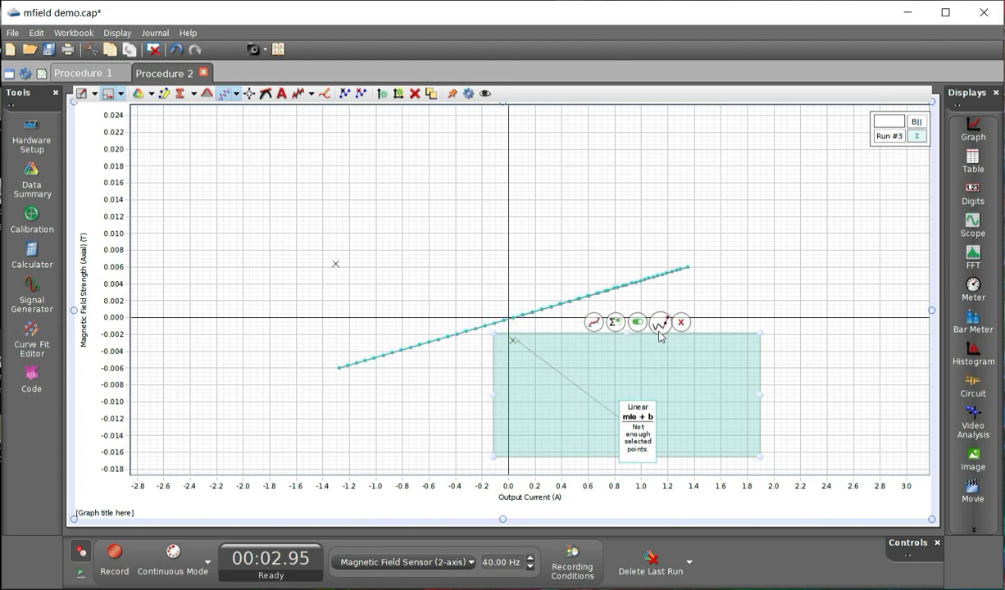
Step: Delete the highlight region so the fit reads m = 0.00457, b = −1.80×10⁻⁴, r = 1.000
click(771, 287)
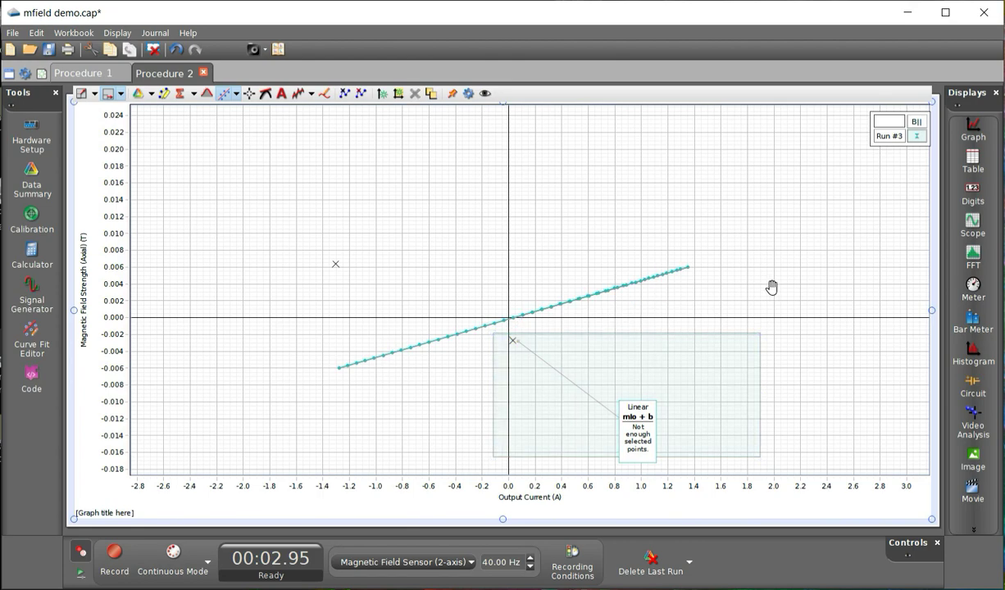
click(732, 384)
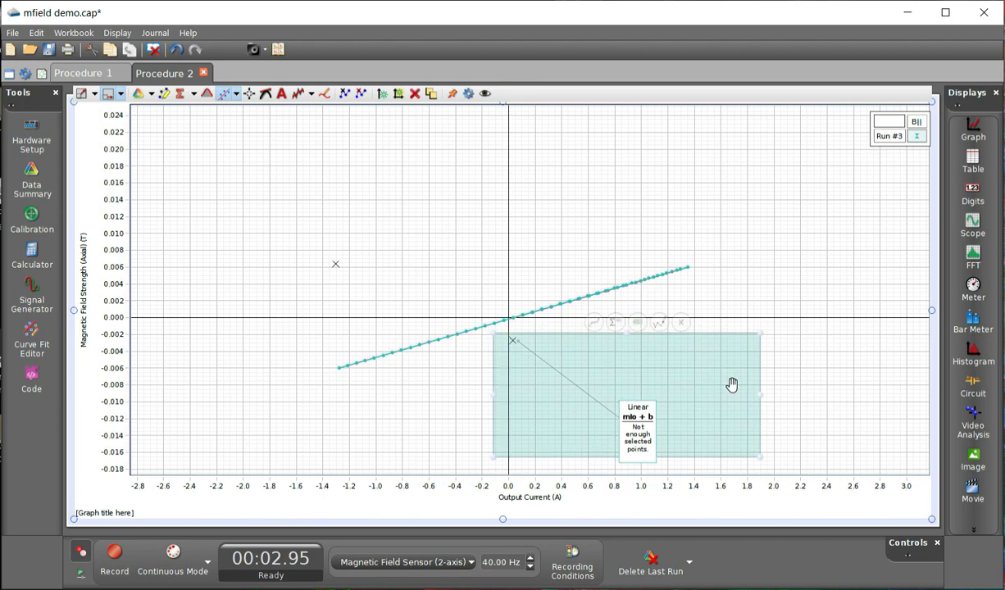
key(Delete)
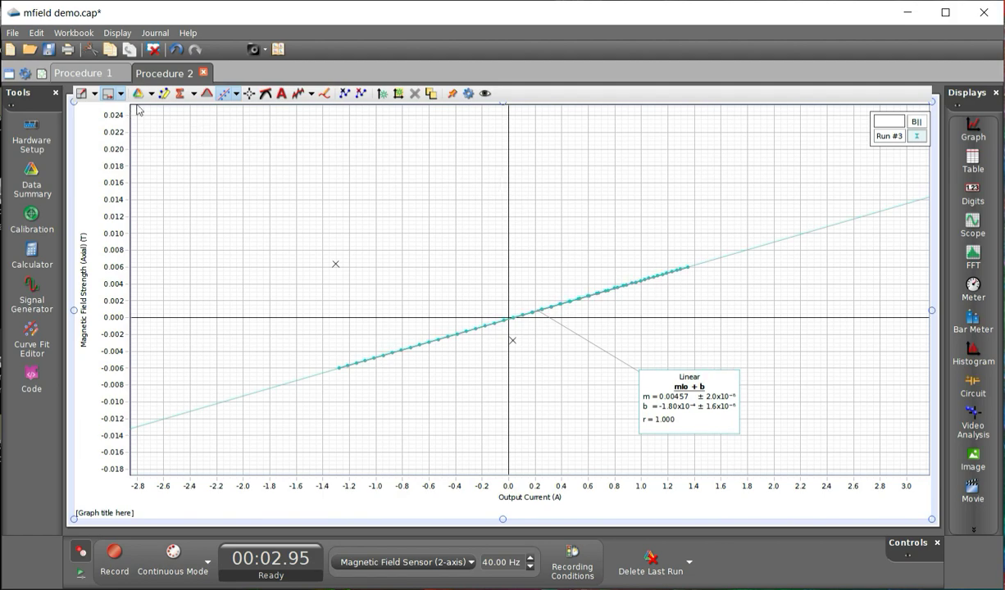
Step: Open Magnetic Field.cap at its Procedure 1 page with the coil field graph
click(13, 34)
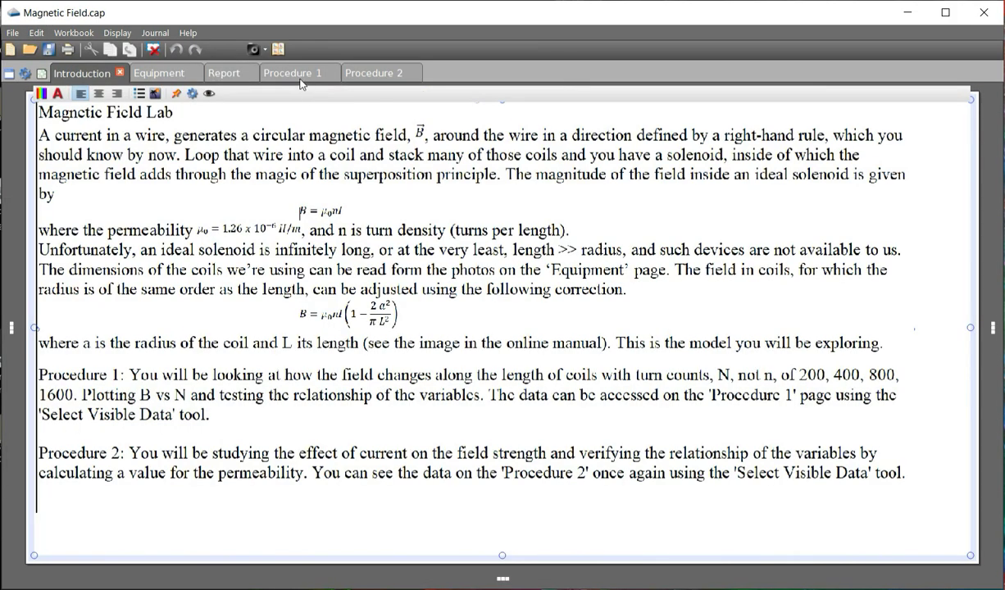
click(305, 74)
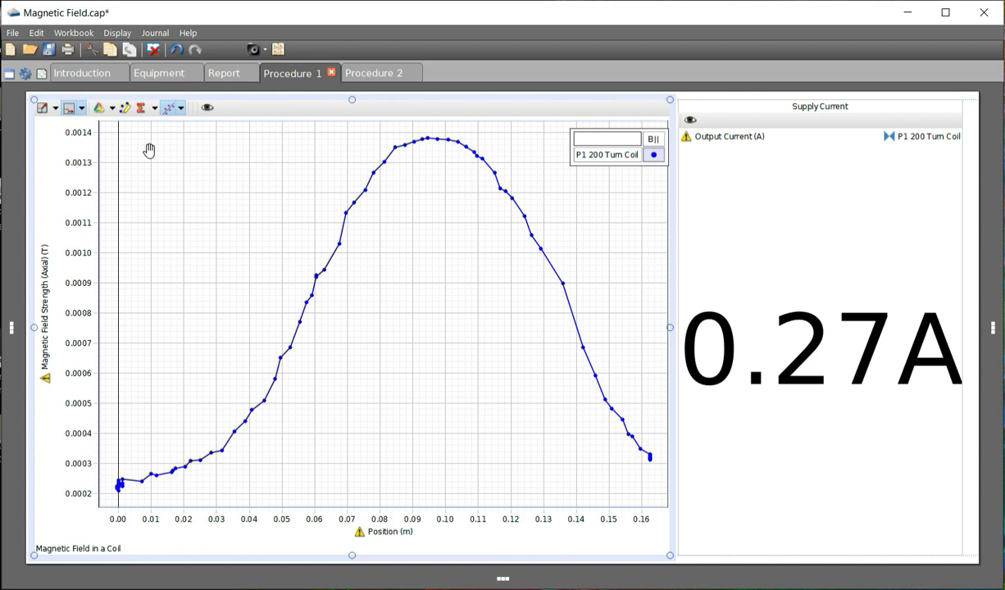
Step: Show a Maximum statistic line across the peak of the coil field curve
click(154, 109)
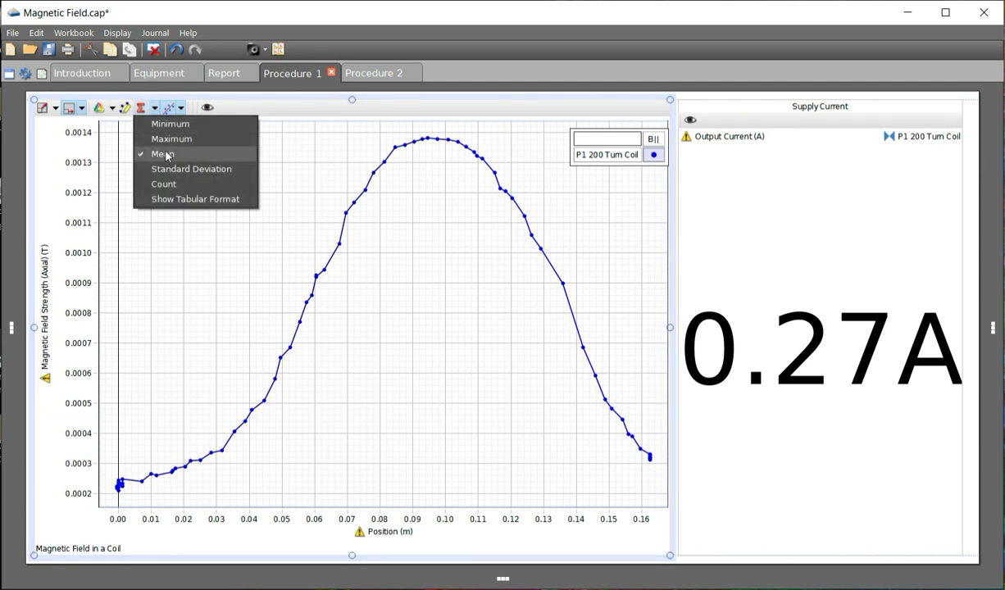
click(168, 143)
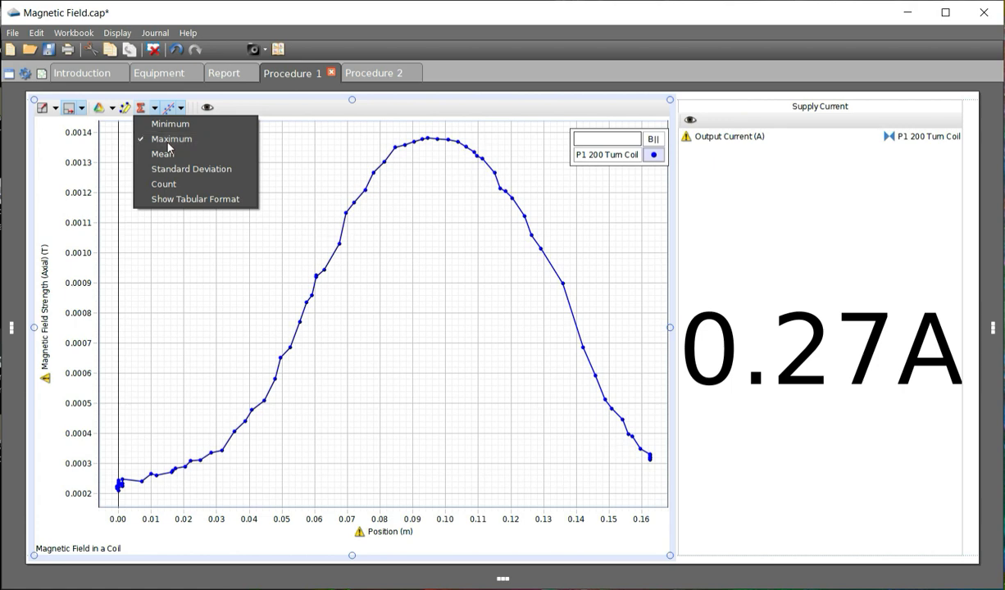
click(174, 231)
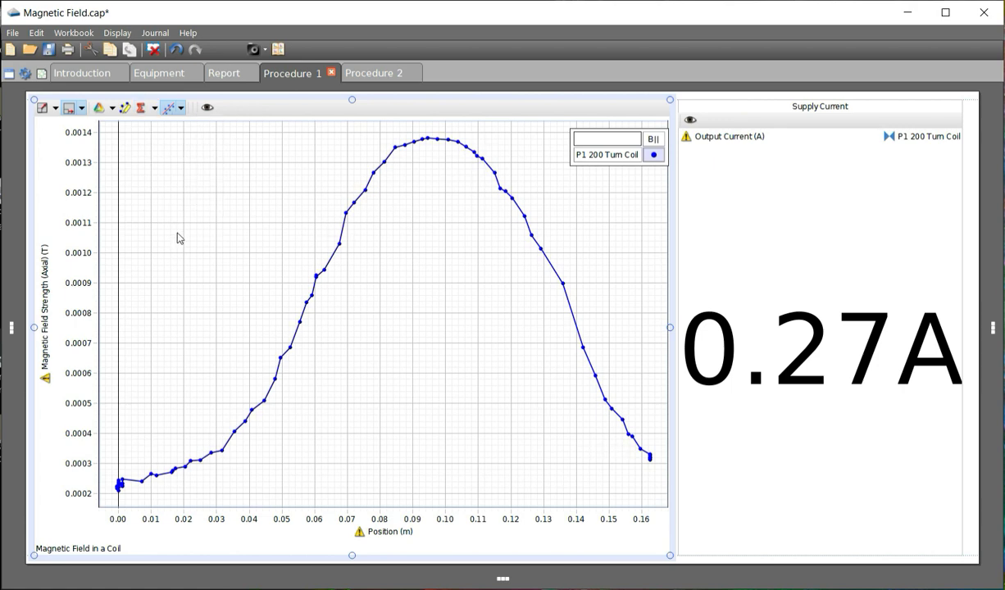
click(140, 108)
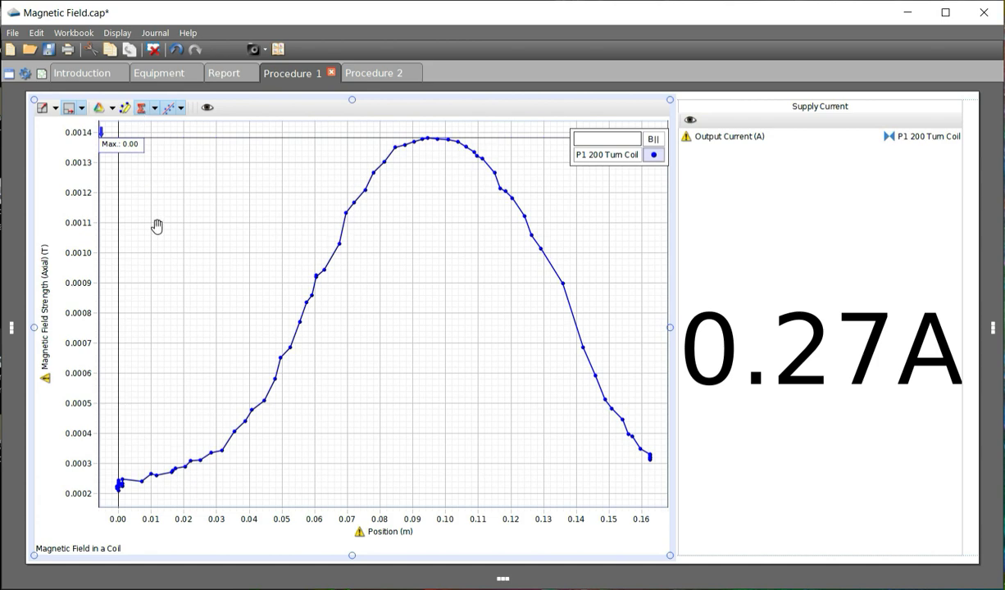
click(12, 327)
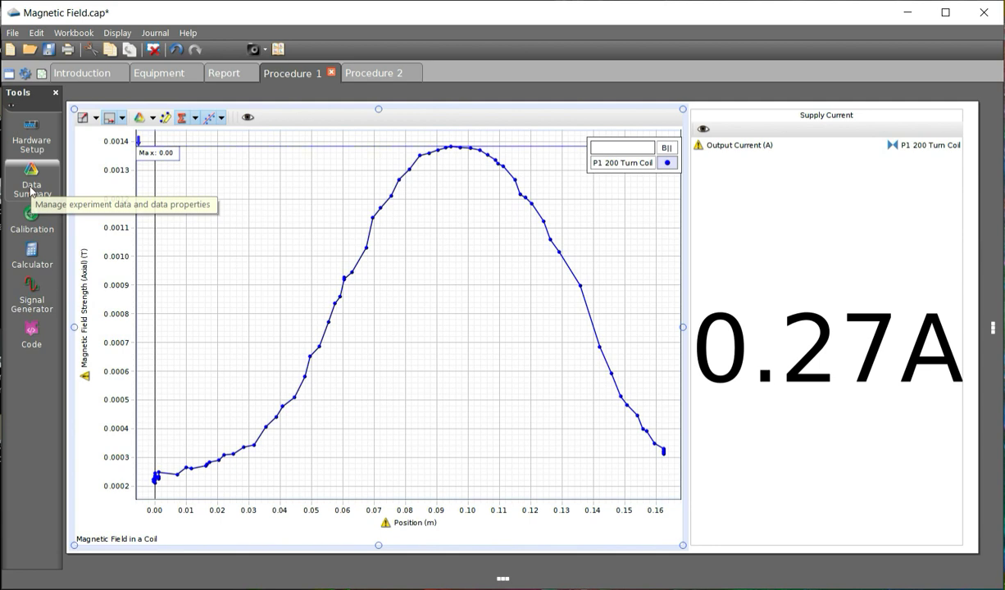
Step: In Data Summary, set the Axial field measurement's Number Style to Scientific Notation
click(32, 187)
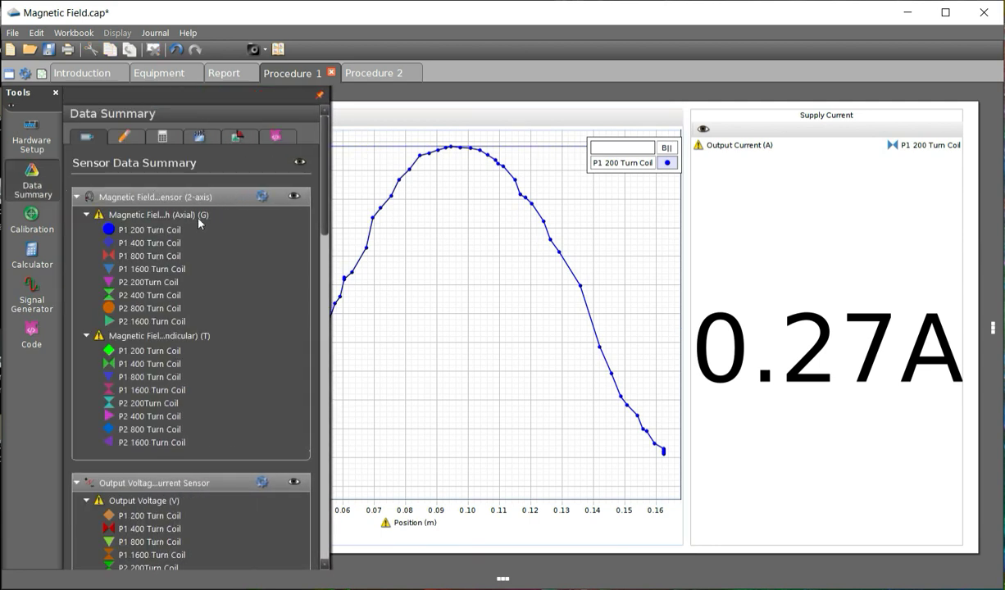
click(255, 215)
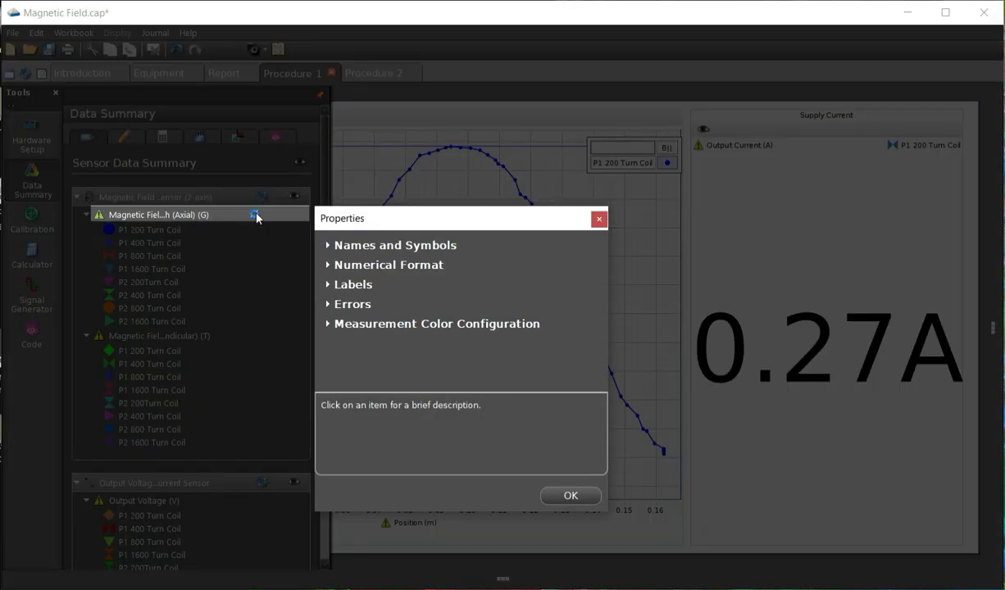
click(413, 268)
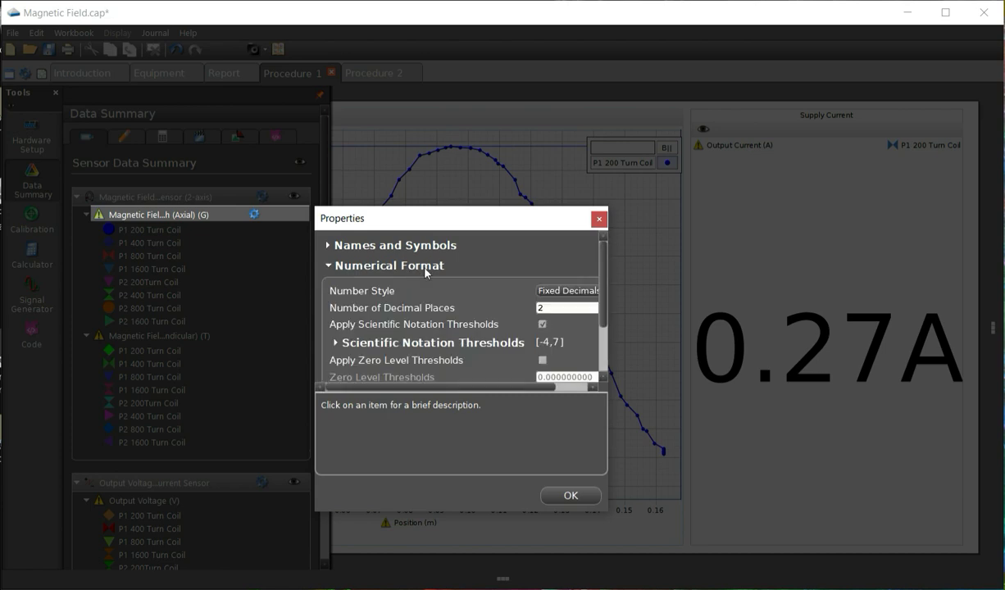
click(593, 292)
click(593, 301)
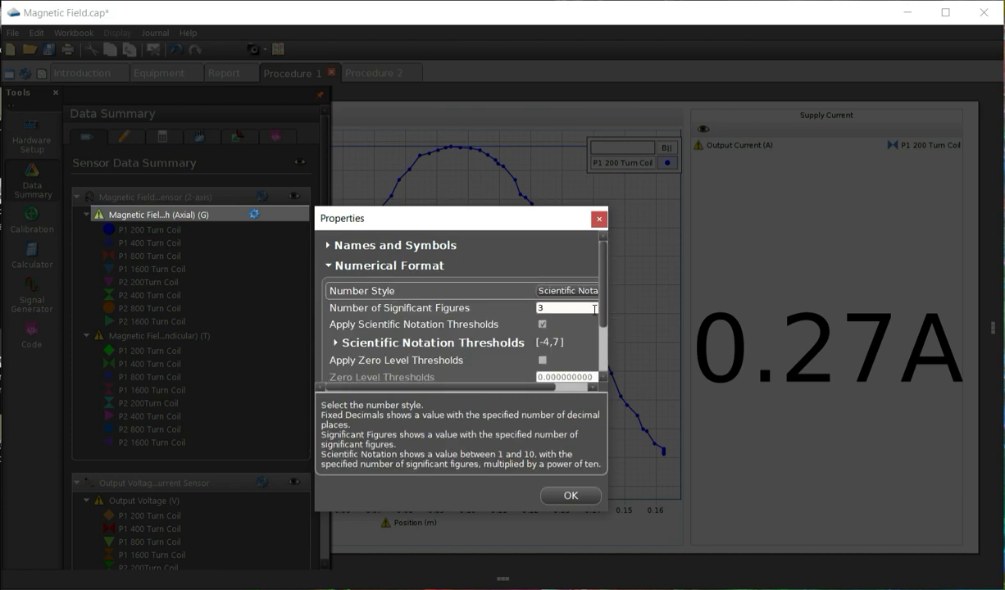
click(569, 496)
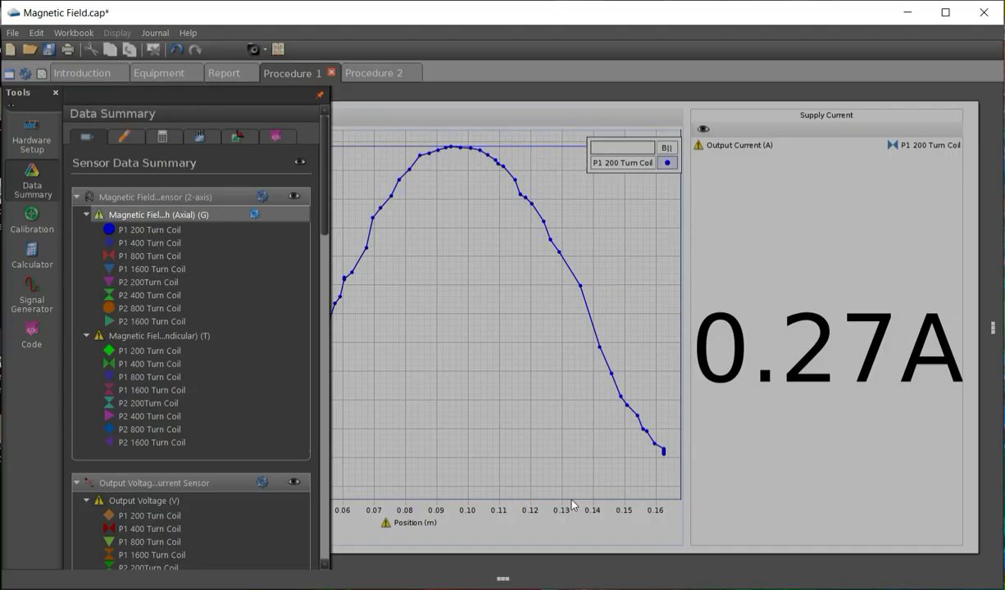
click(32, 182)
click(31, 182)
Step: Close Data Summary and select the coil graph showing Max 1.38×10⁻³ T
click(32, 182)
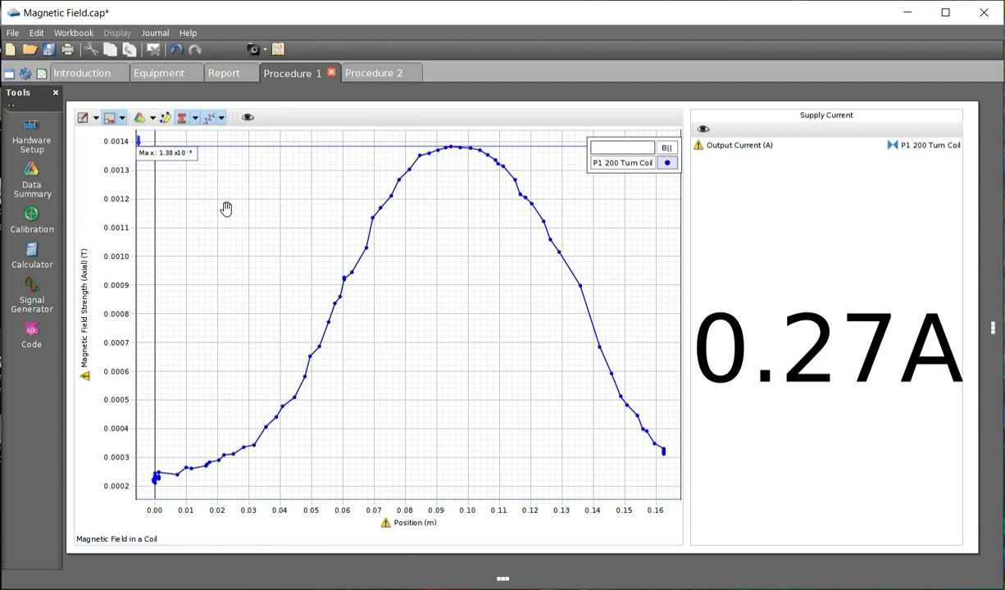
click(168, 119)
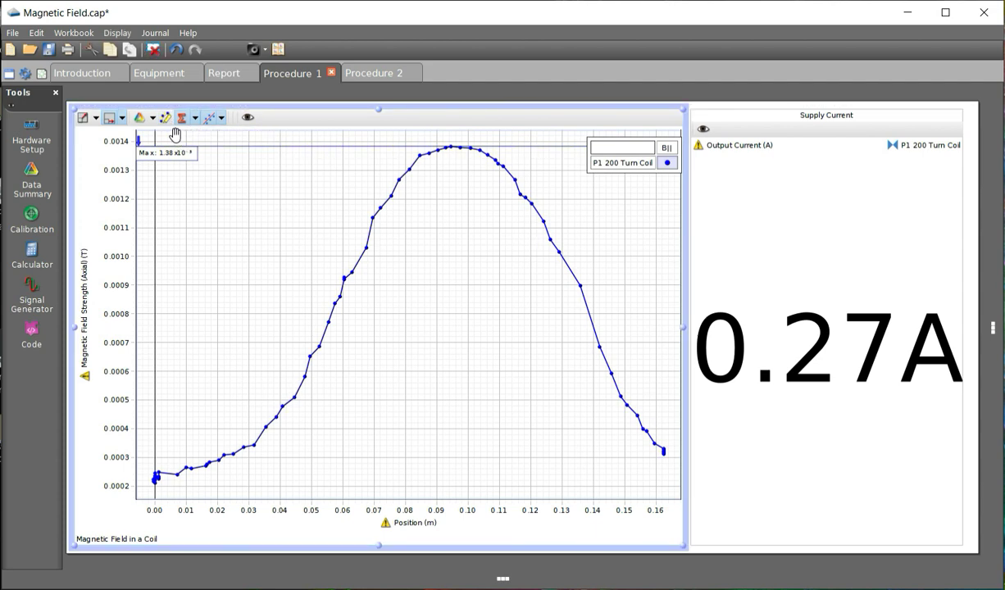
click(164, 117)
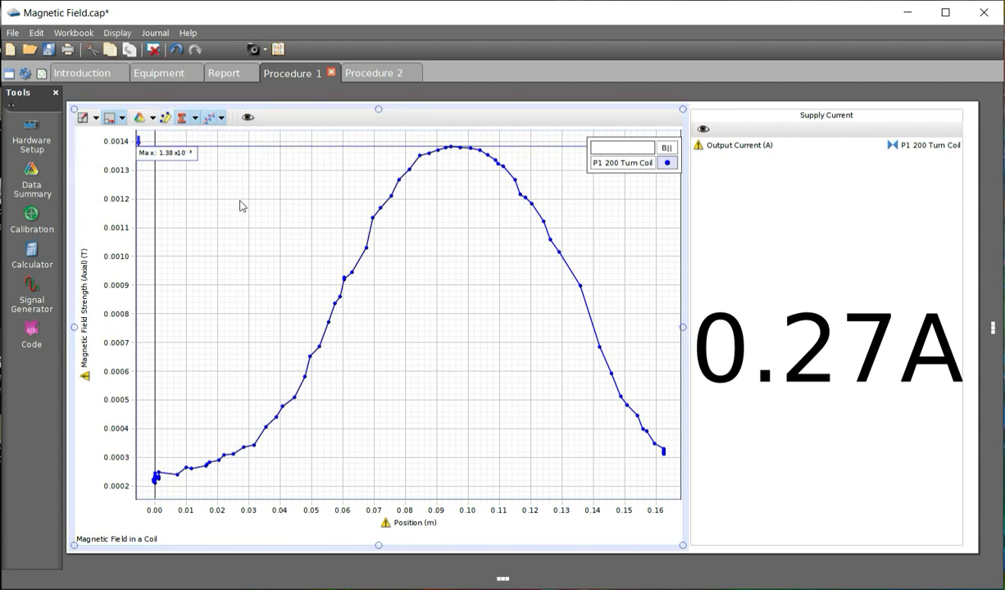
click(164, 119)
Step: Highlight the data points around the peak, spanning about 0.087–0.104 m
drag(220, 197, 465, 190)
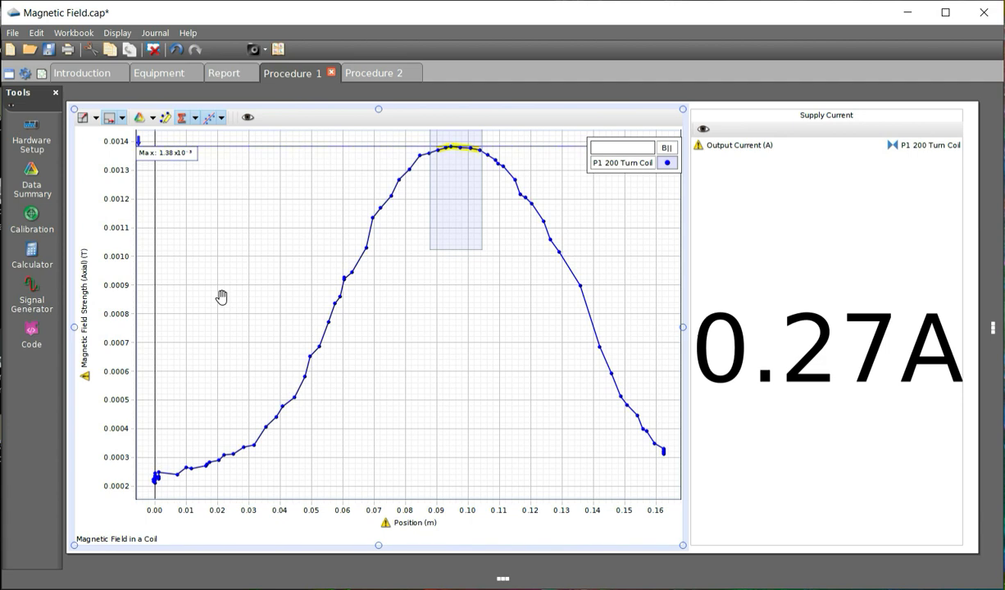
Step: Fit a Linear mx + b line to Procedure 2's field-versus-current data (m = 0.00461, b = −0.00123)
click(387, 76)
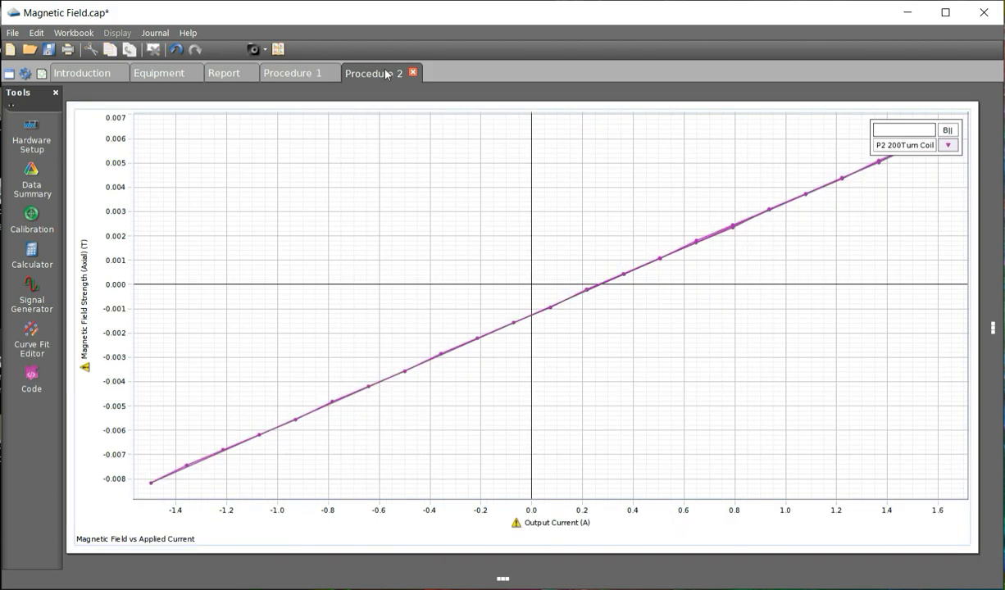
mouse_move(171, 150)
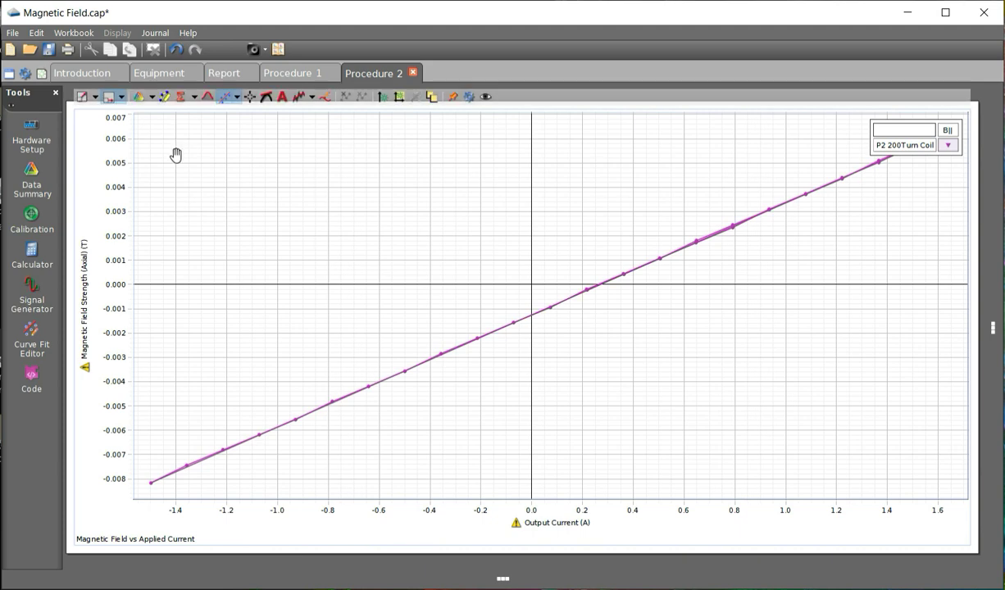
click(239, 98)
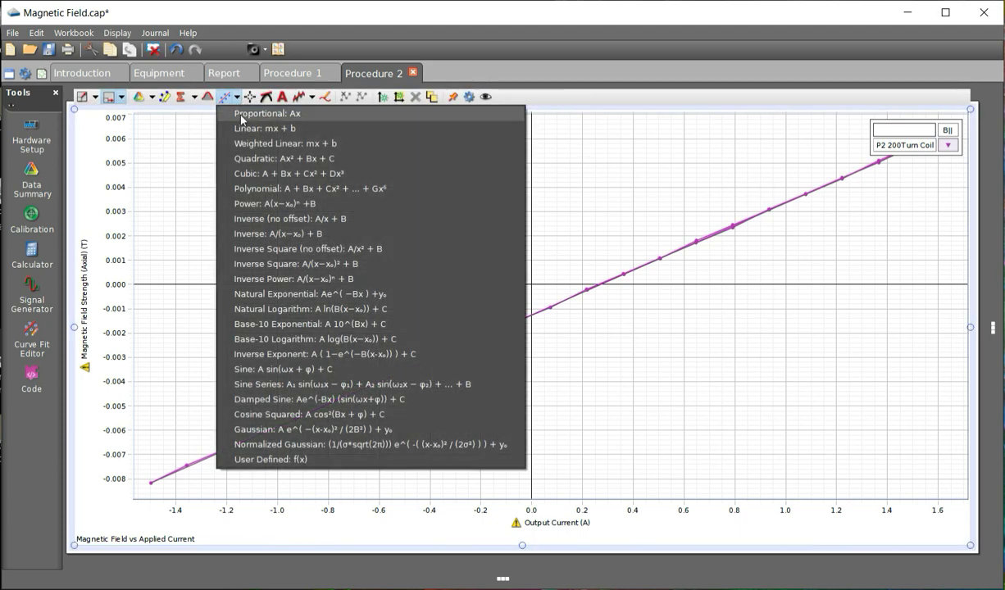
click(247, 130)
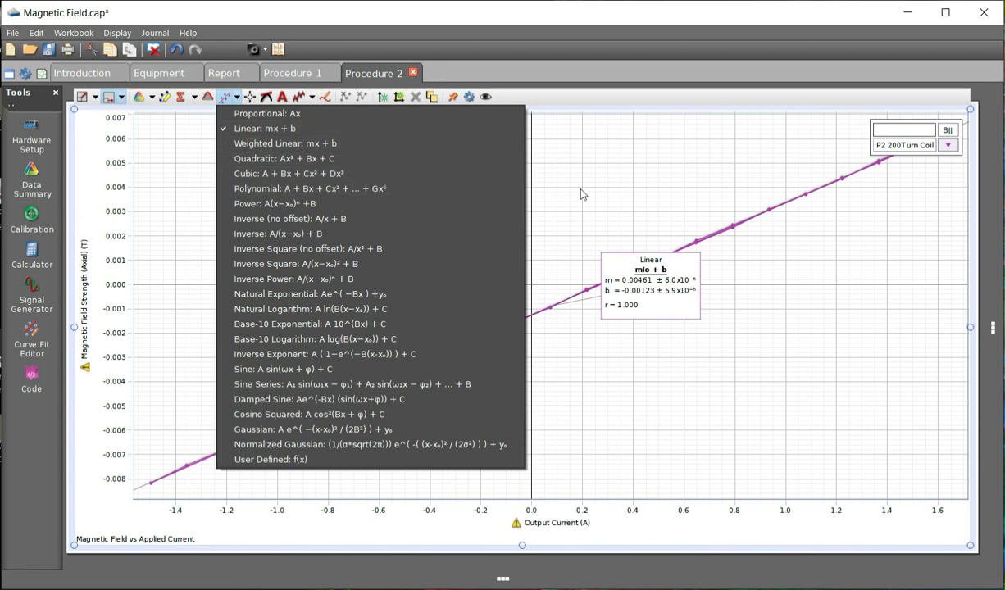